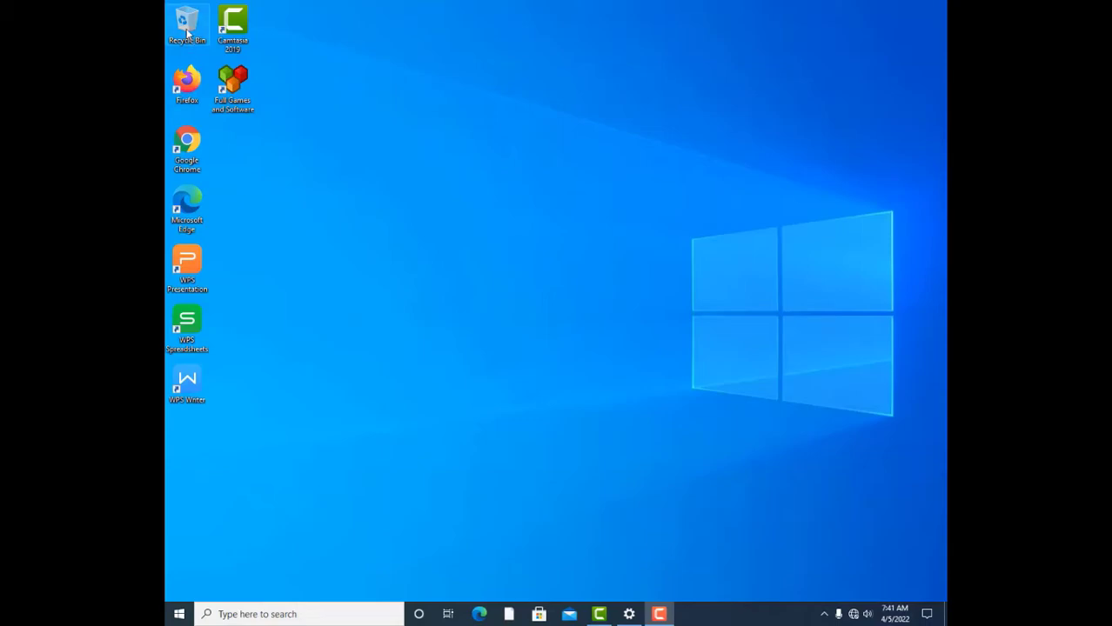
Open DVD Drive (D:) SETUP_DISC in File Explorer and launch its Setup application.
{"action": "key", "text": "super+e"}
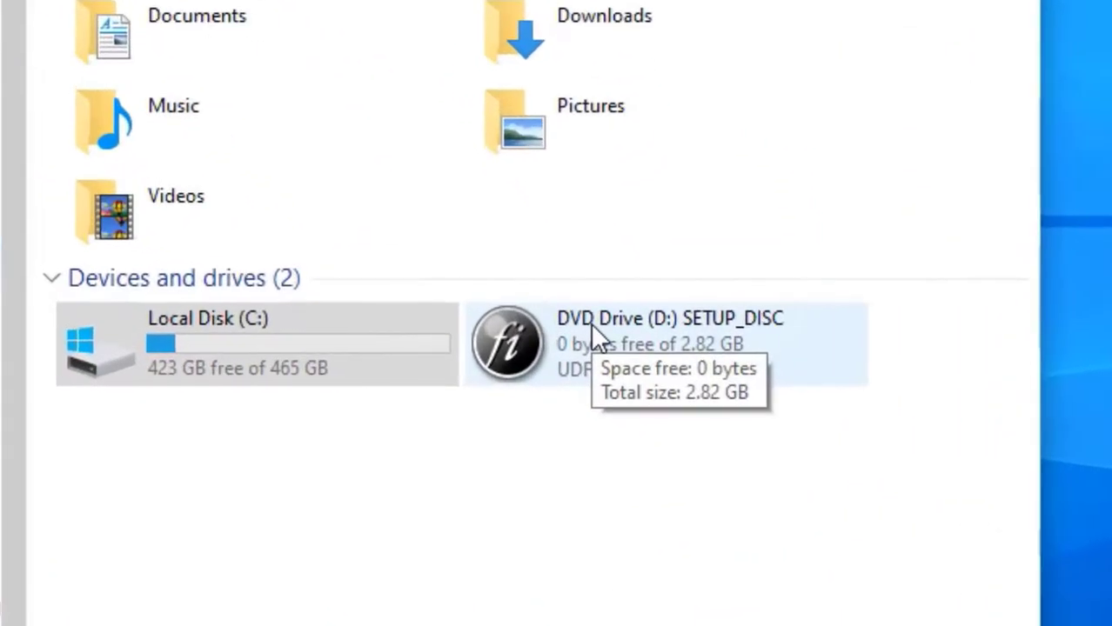
{"action": "right_click", "coordinate": [632, 355]}
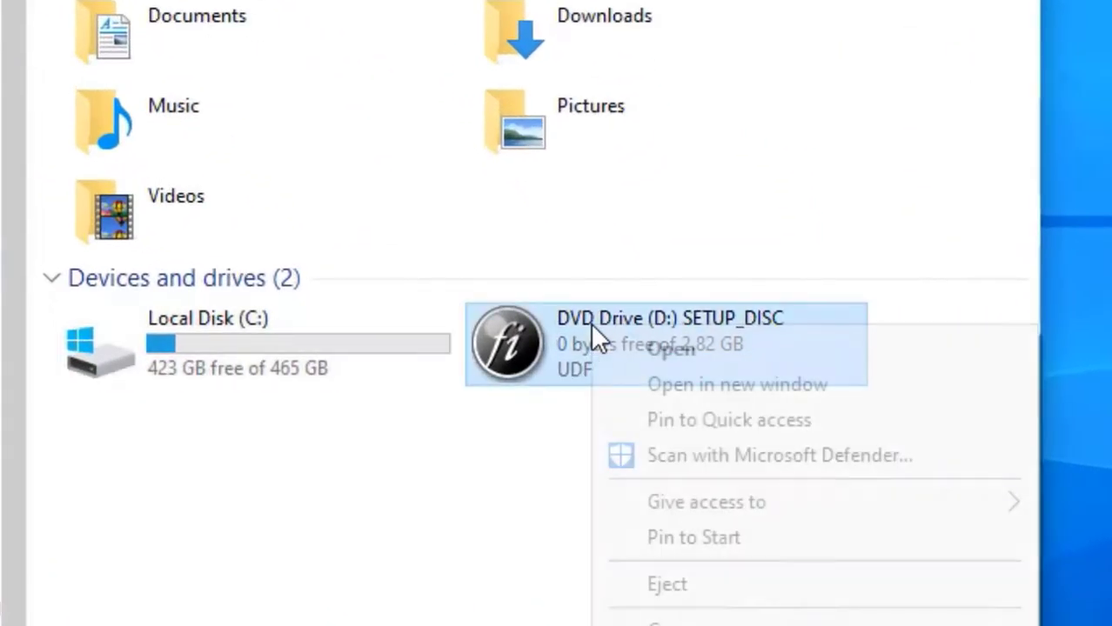
{"action": "left_click", "coordinate": [668, 356]}
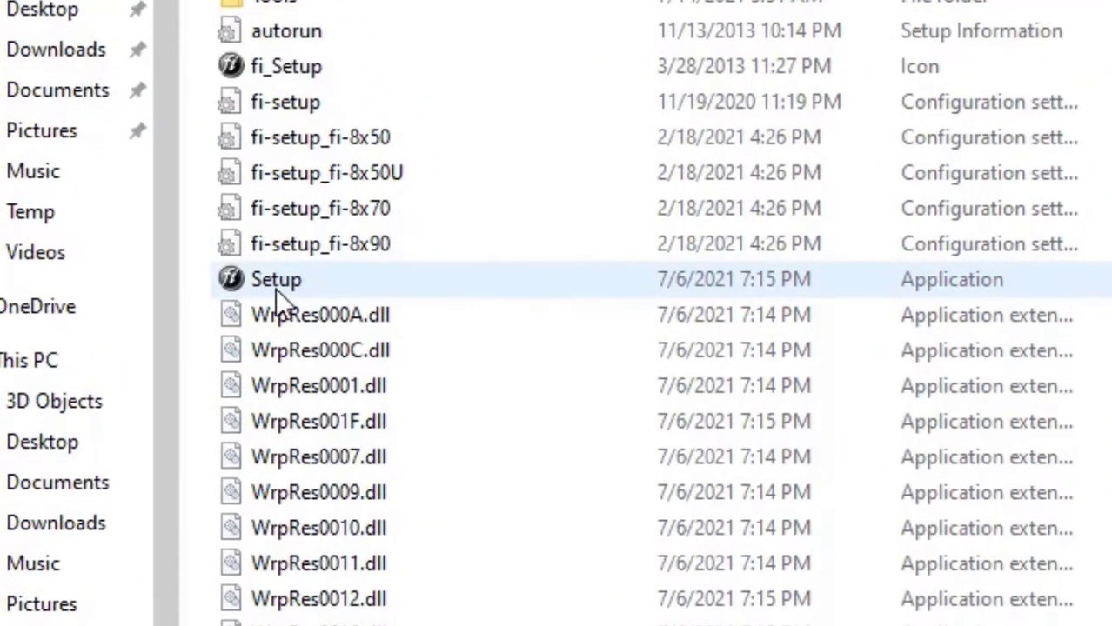
{"action": "left_click", "coordinate": [273, 282]}
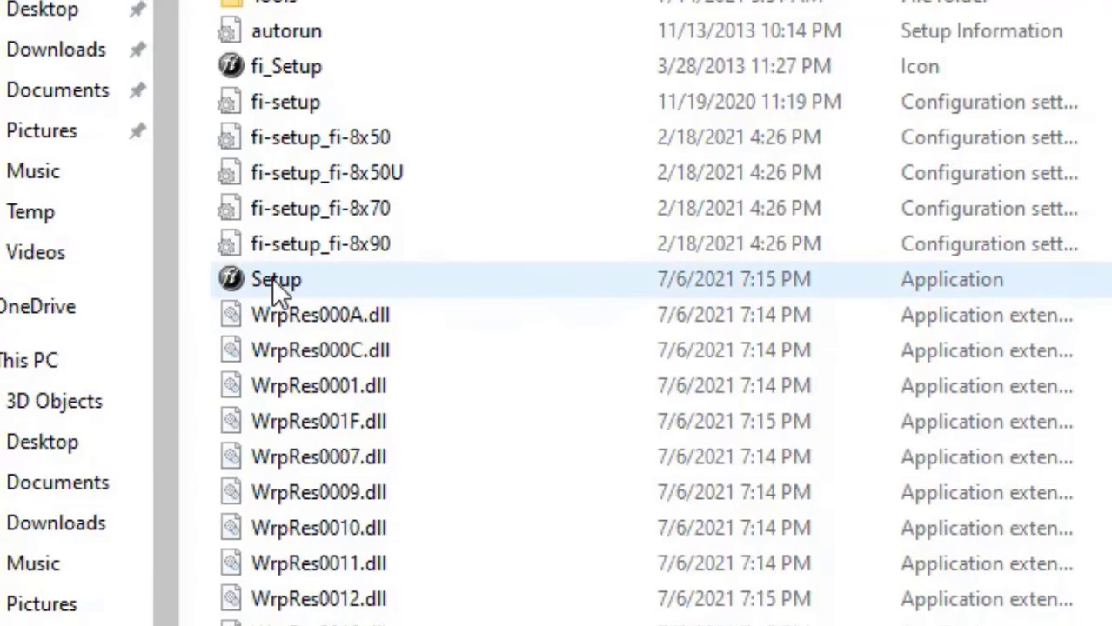
{"action": "double_click", "coordinate": [275, 280]}
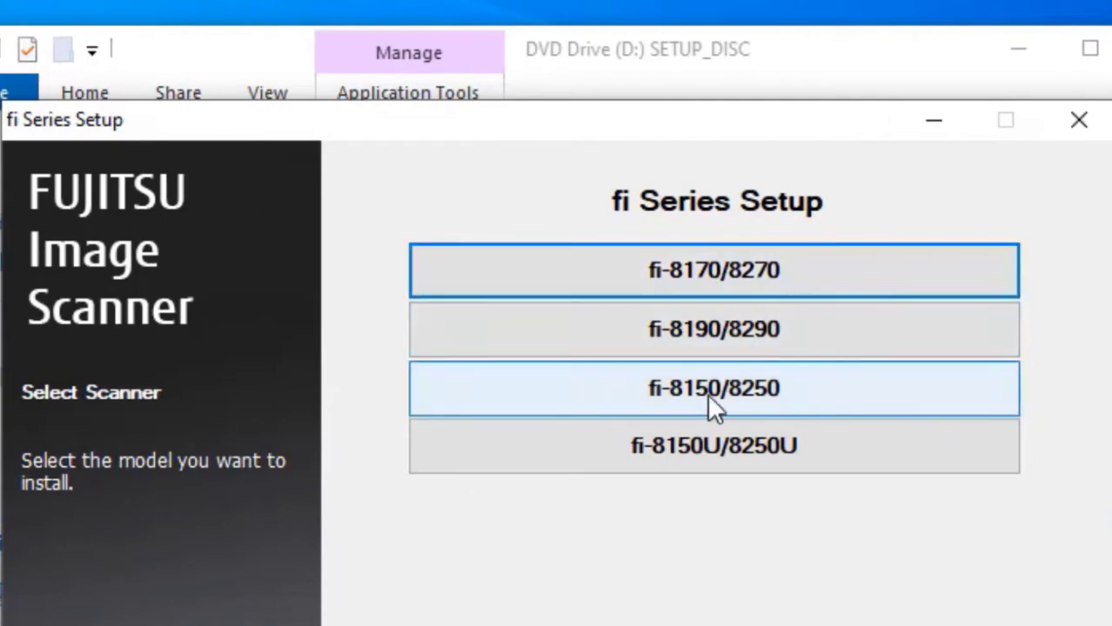
Select the fi-8150/8250 scanner model and start Installation (Recommended).
{"action": "left_click", "coordinate": [708, 398]}
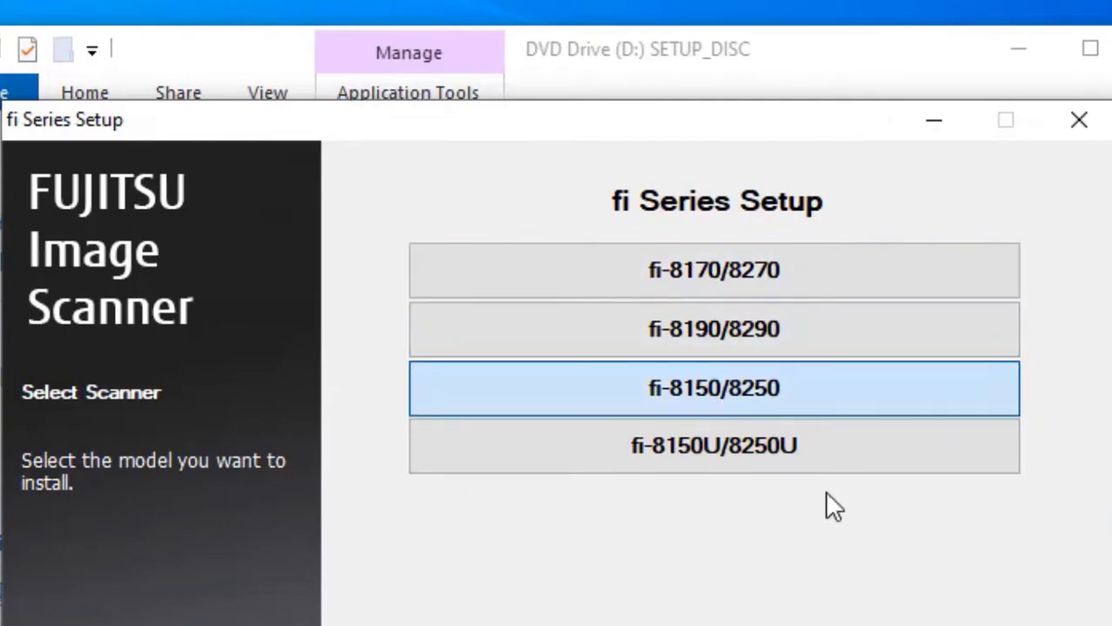
{"action": "left_click", "coordinate": [729, 399]}
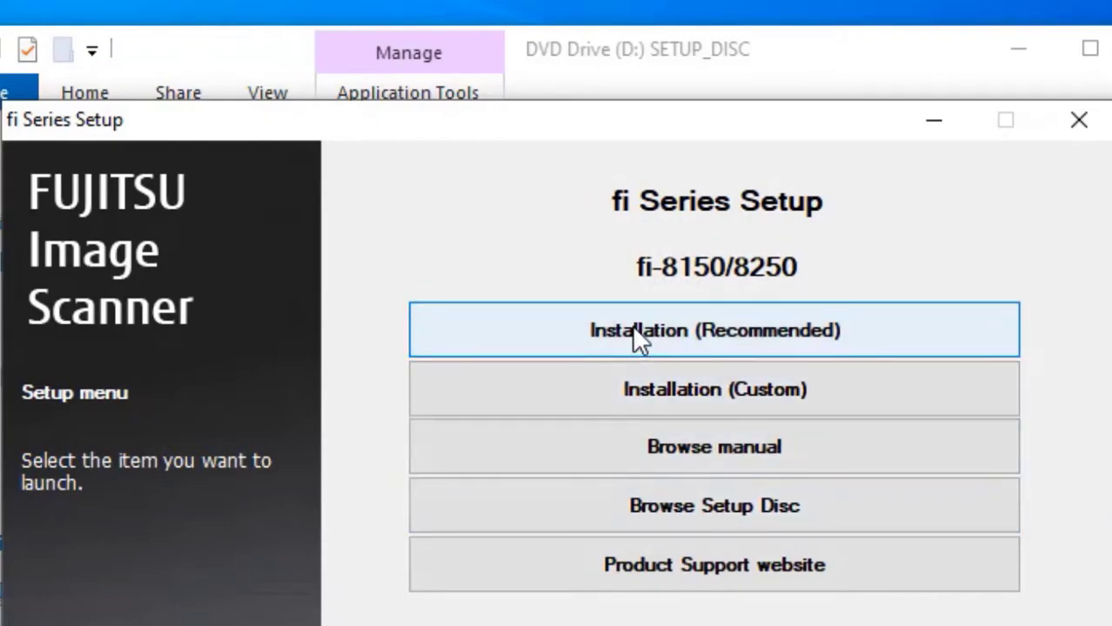
{"action": "left_click", "coordinate": [633, 333]}
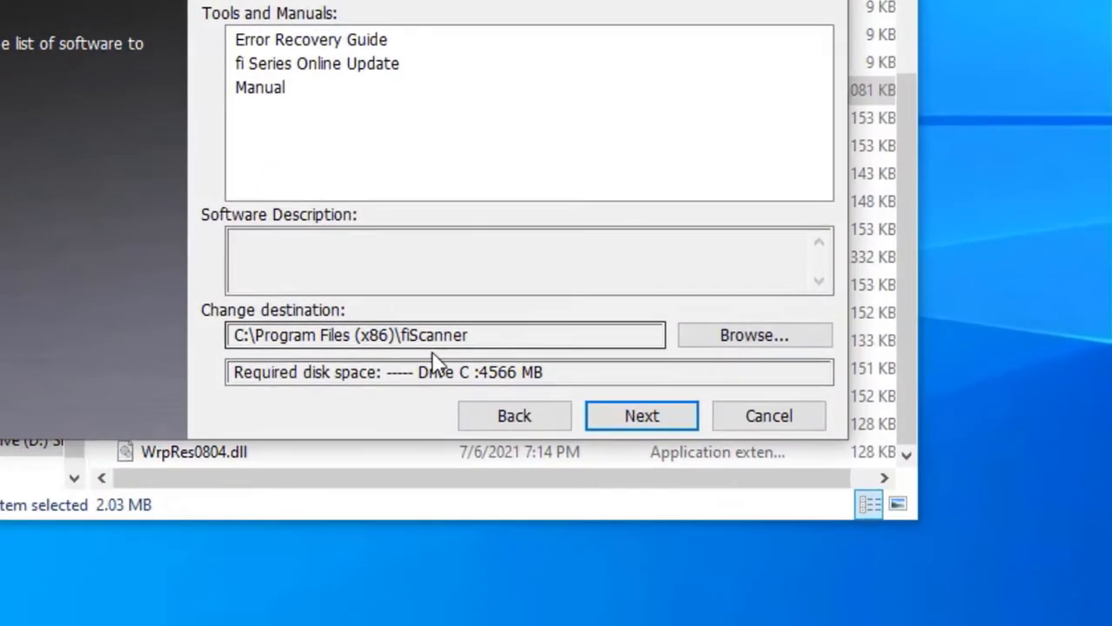
Review the fi Series Online Update description, then accept the license terms and continue.
{"action": "left_click", "coordinate": [320, 61]}
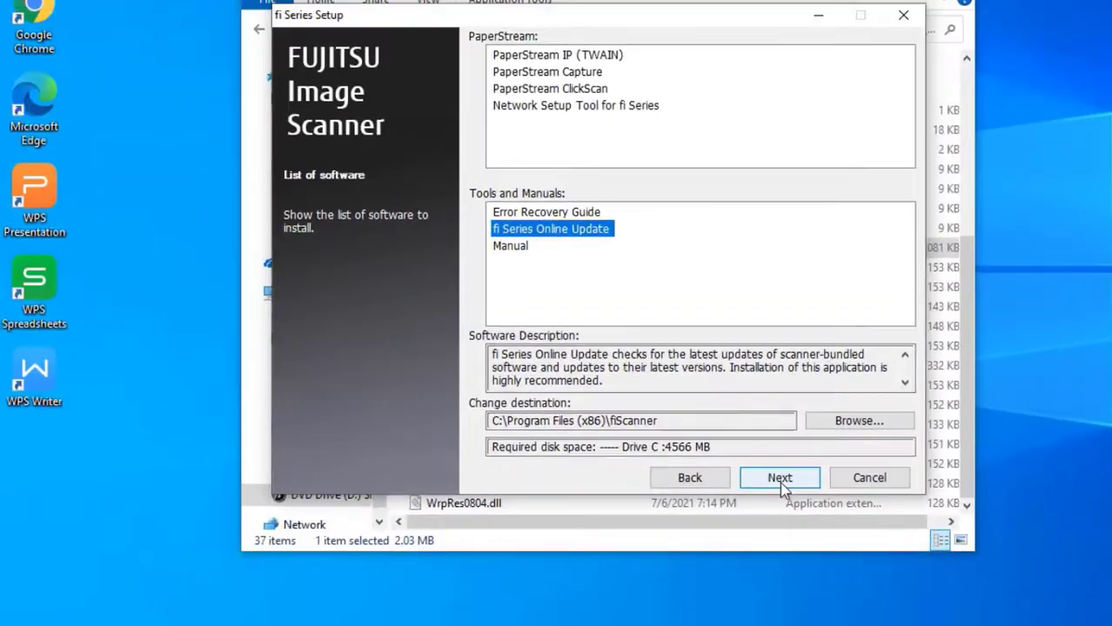
{"action": "left_click", "coordinate": [779, 478]}
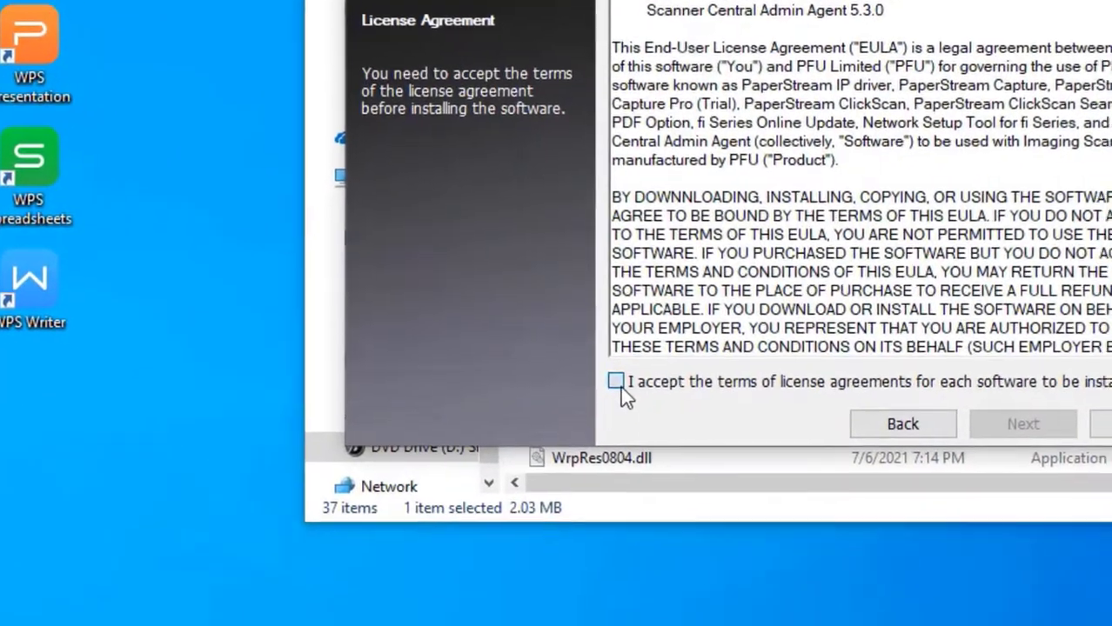
{"action": "left_click", "coordinate": [509, 432]}
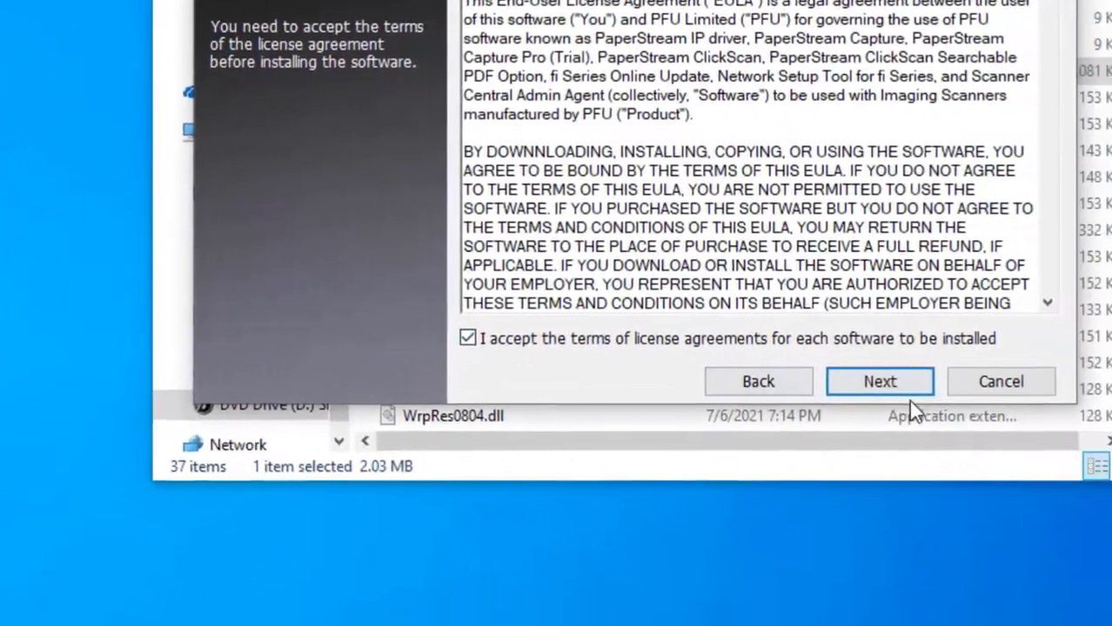
{"action": "left_click", "coordinate": [837, 467]}
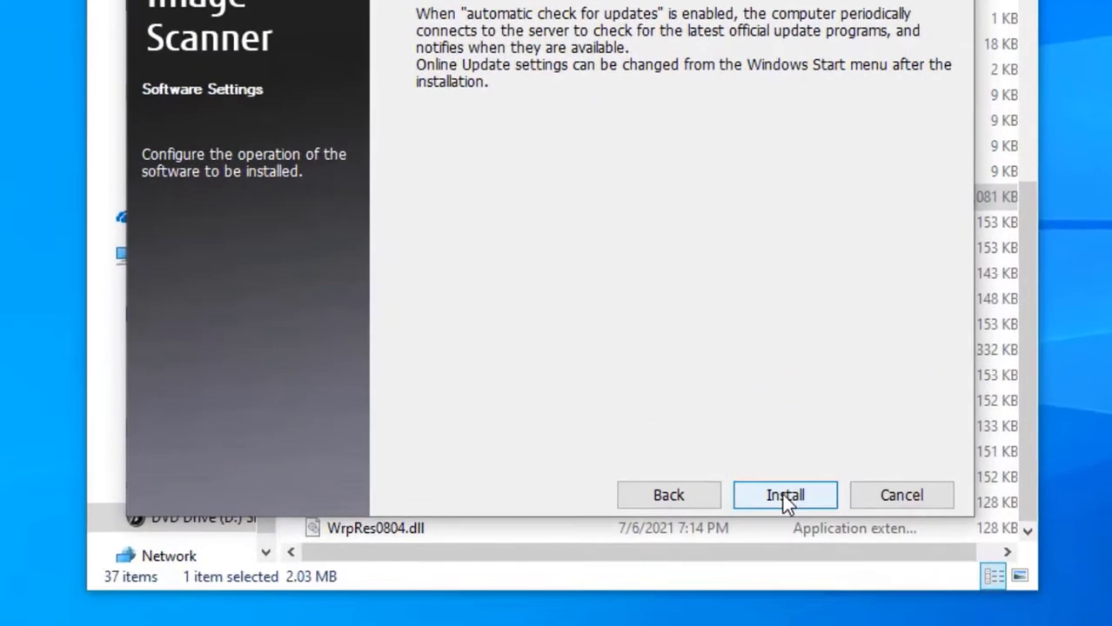
Install the bundled scanner software until the How to Connect the Scanner dialog appears.
{"action": "left_click", "coordinate": [761, 472]}
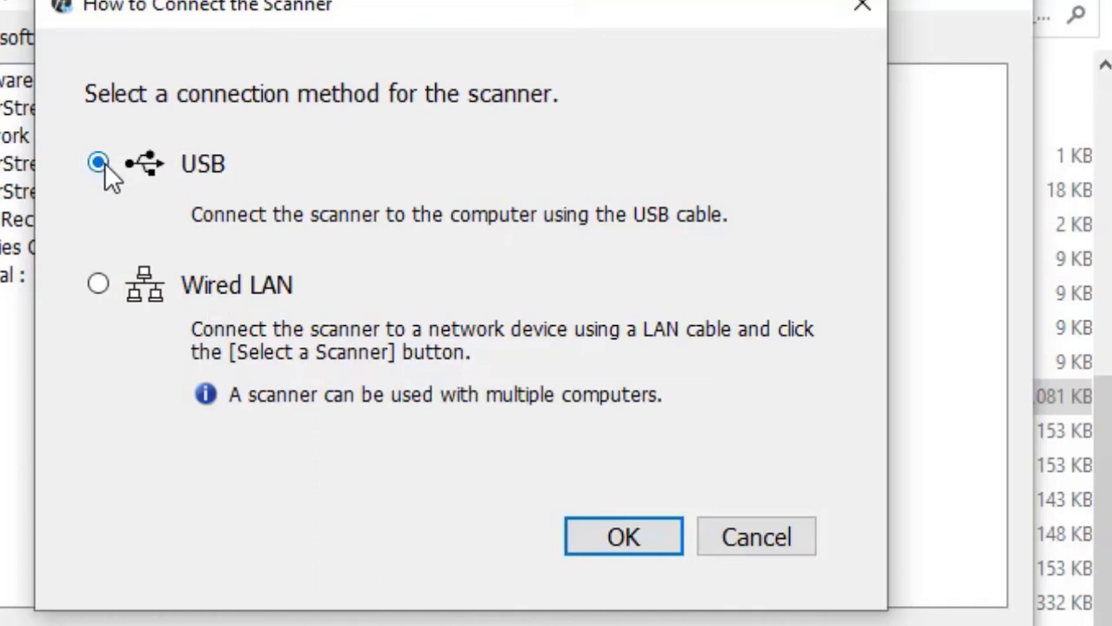
Choose USB, not Wired LAN, as the scanner connection method and confirm.
{"action": "left_click", "coordinate": [98, 284]}
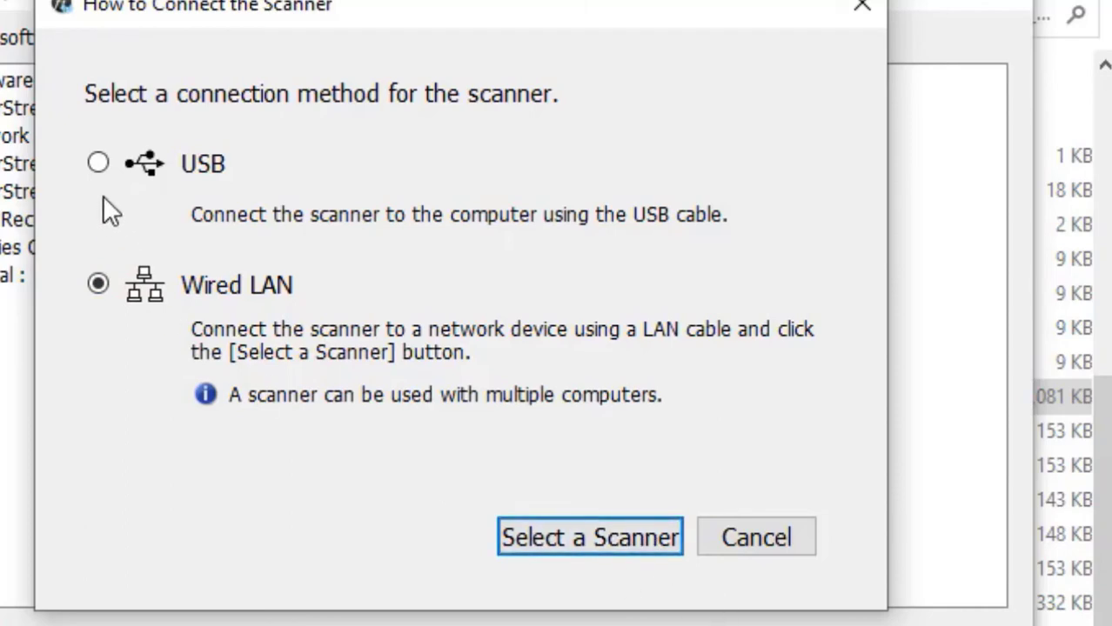
{"action": "left_click", "coordinate": [97, 163]}
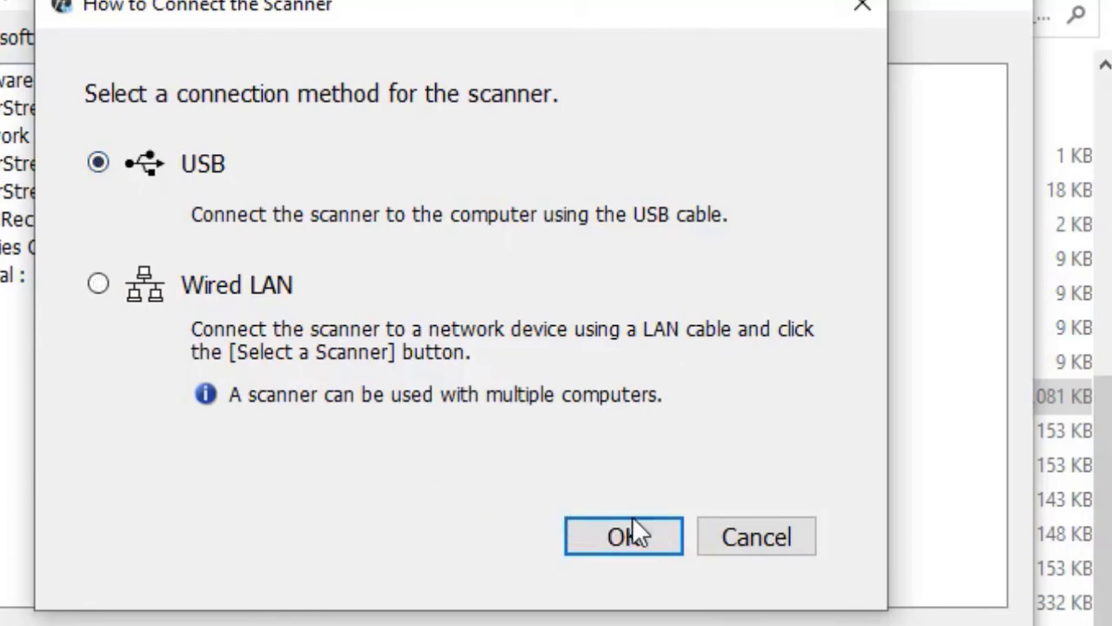
{"action": "left_click", "coordinate": [618, 541]}
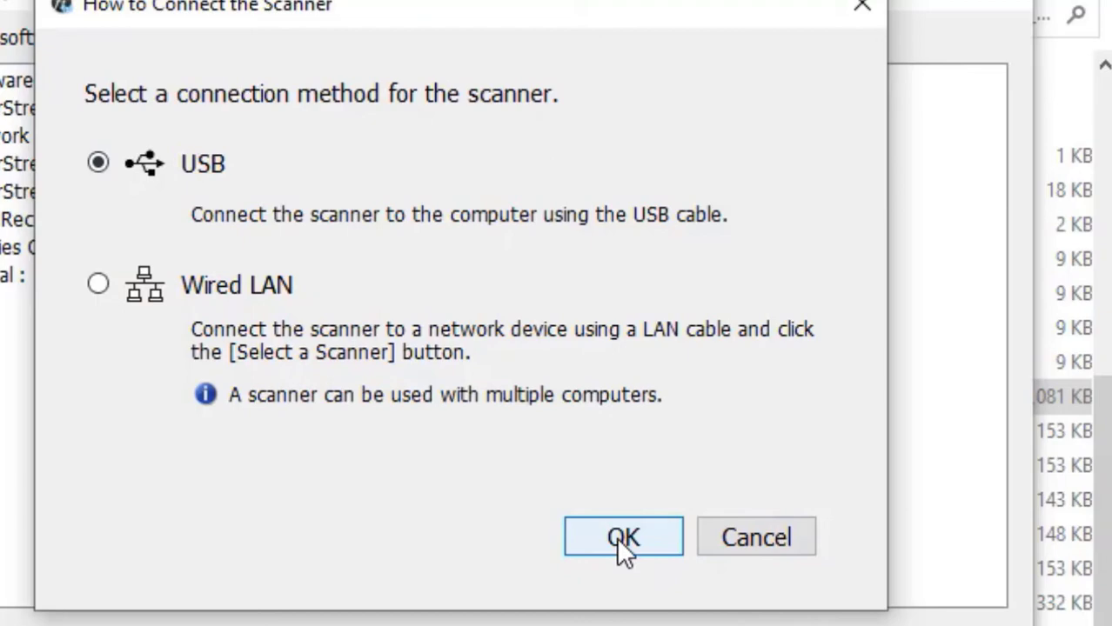
{"action": "left_click", "coordinate": [624, 540]}
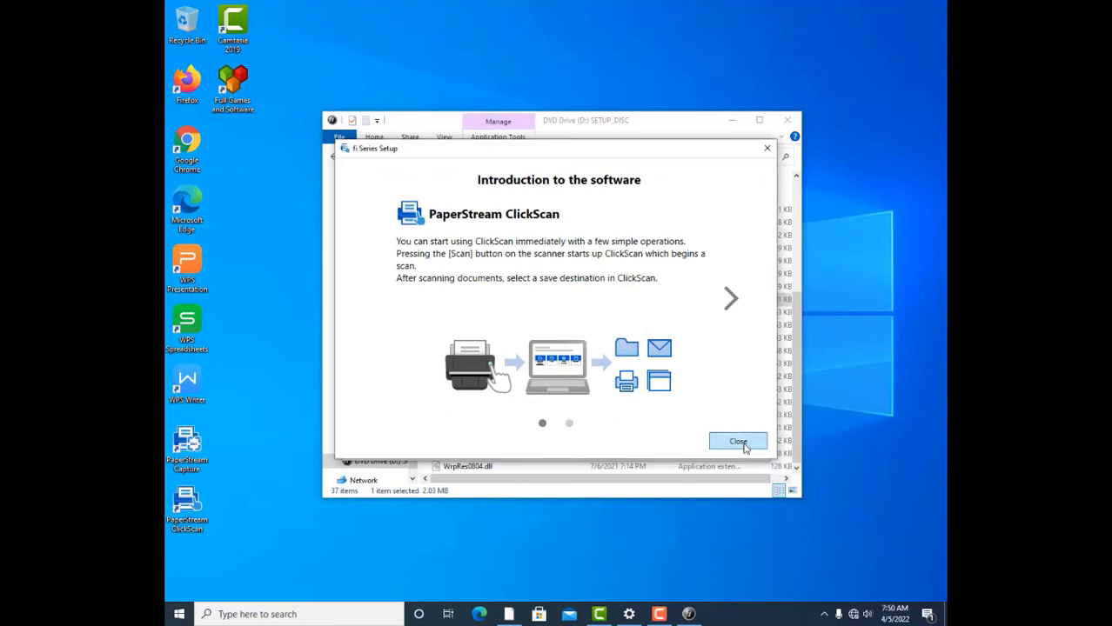
Close the PaperStream ClickScan introduction, exit fi Series Setup, and minimize the disc folder.
{"action": "left_click", "coordinate": [737, 442]}
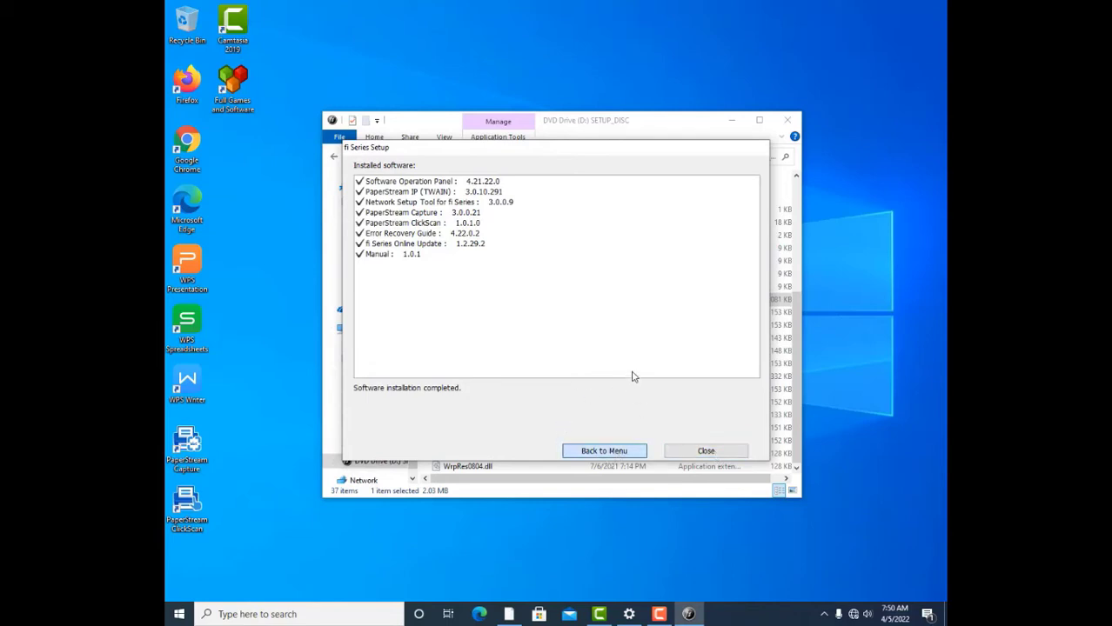
{"action": "left_click", "coordinate": [700, 451]}
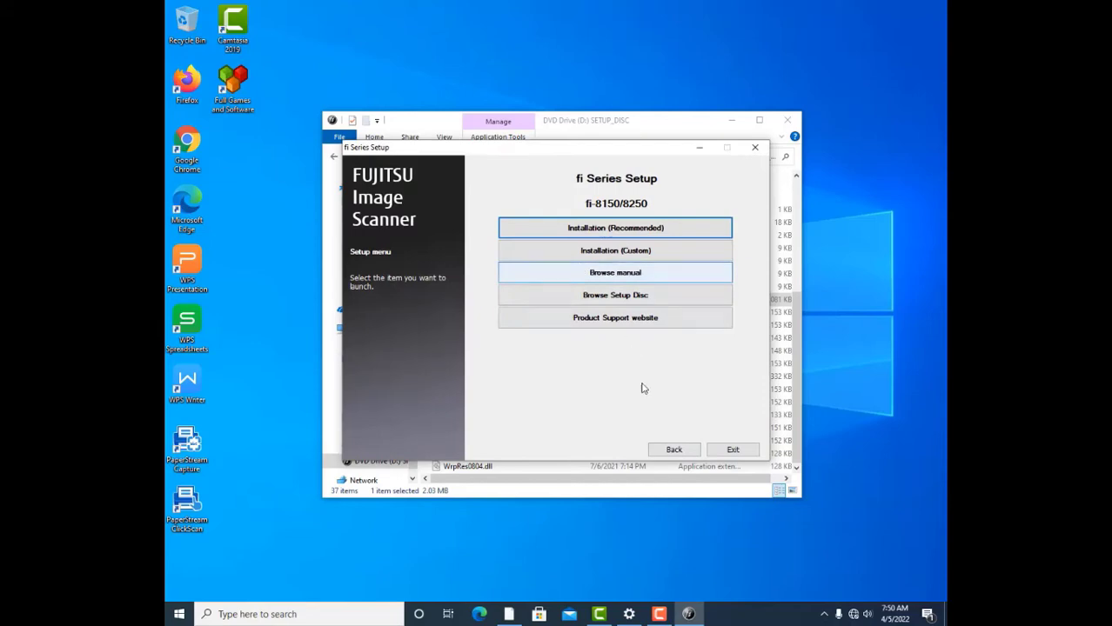
{"action": "left_click", "coordinate": [736, 453]}
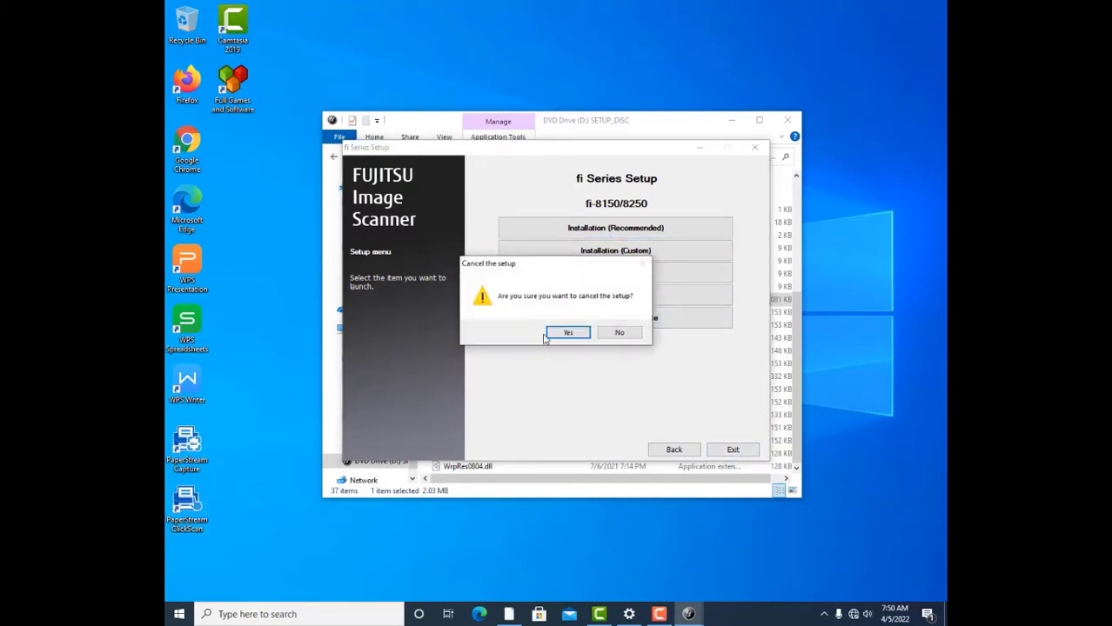
{"action": "left_click", "coordinate": [563, 333]}
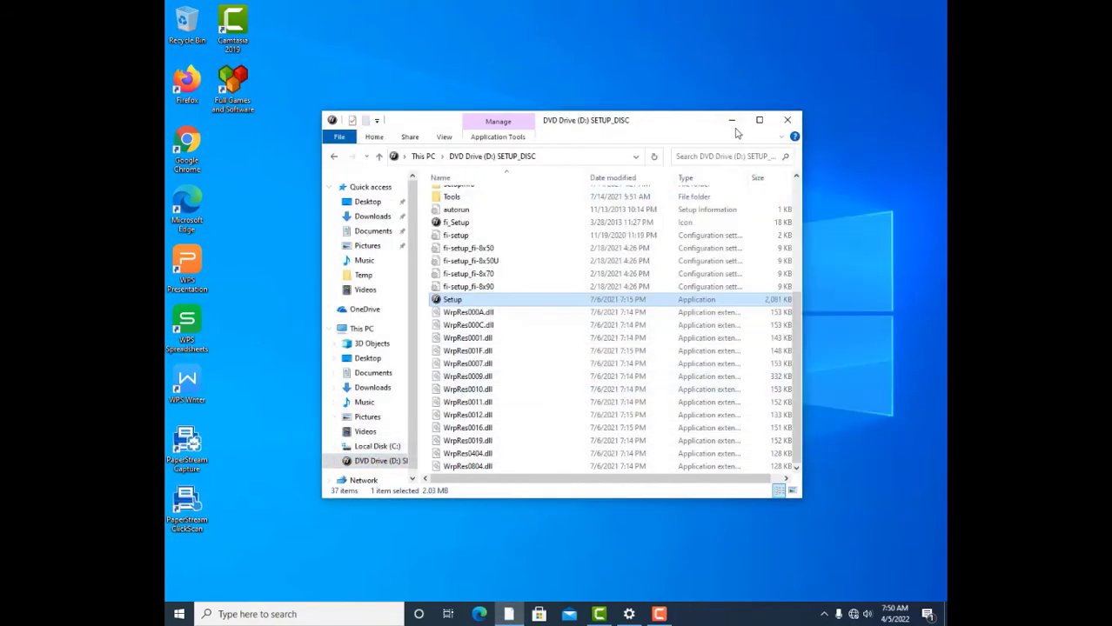
{"action": "left_click", "coordinate": [731, 120]}
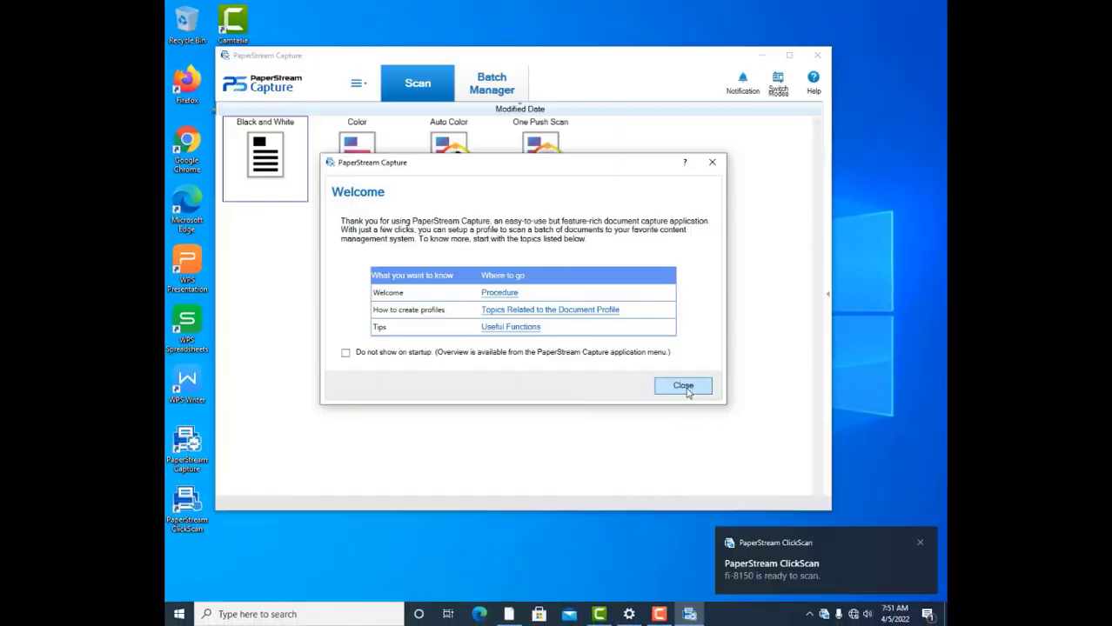
Dismiss the Welcome message and scan with the Black and White profile.
{"action": "left_click", "coordinate": [683, 386]}
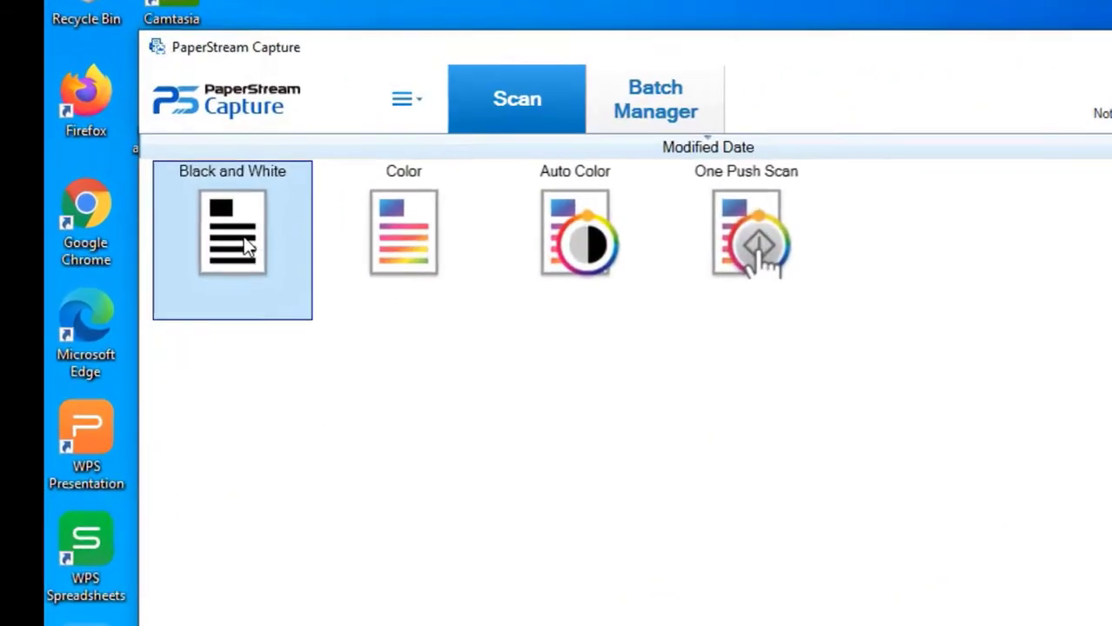
{"action": "left_click", "coordinate": [246, 246]}
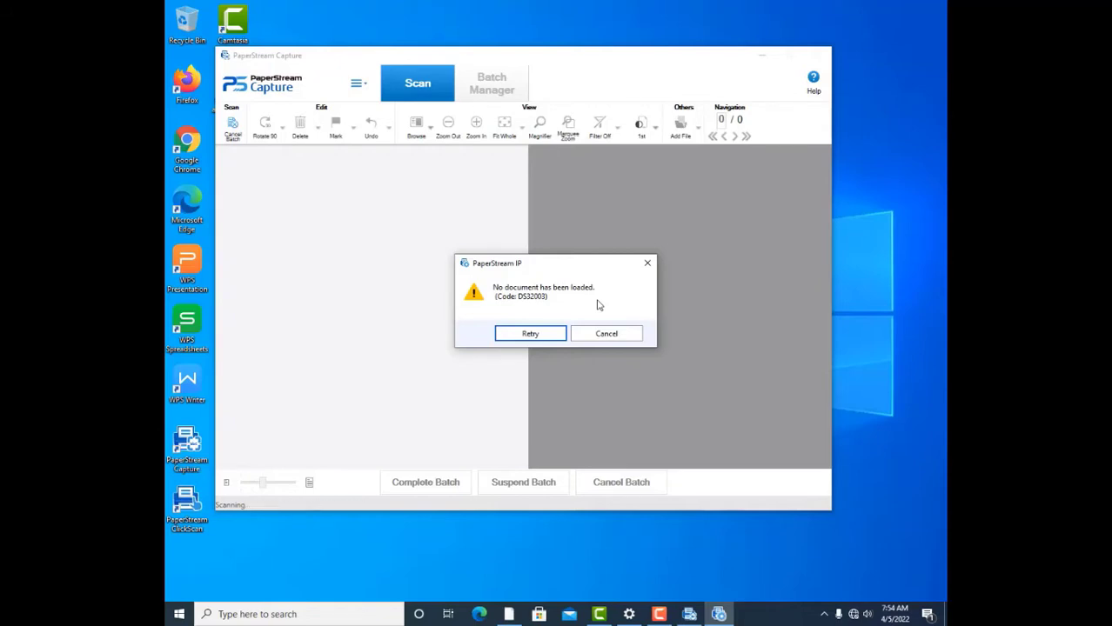
Retry the scan from the DS32003 no-document warning after loading the page.
{"action": "left_click", "coordinate": [530, 334]}
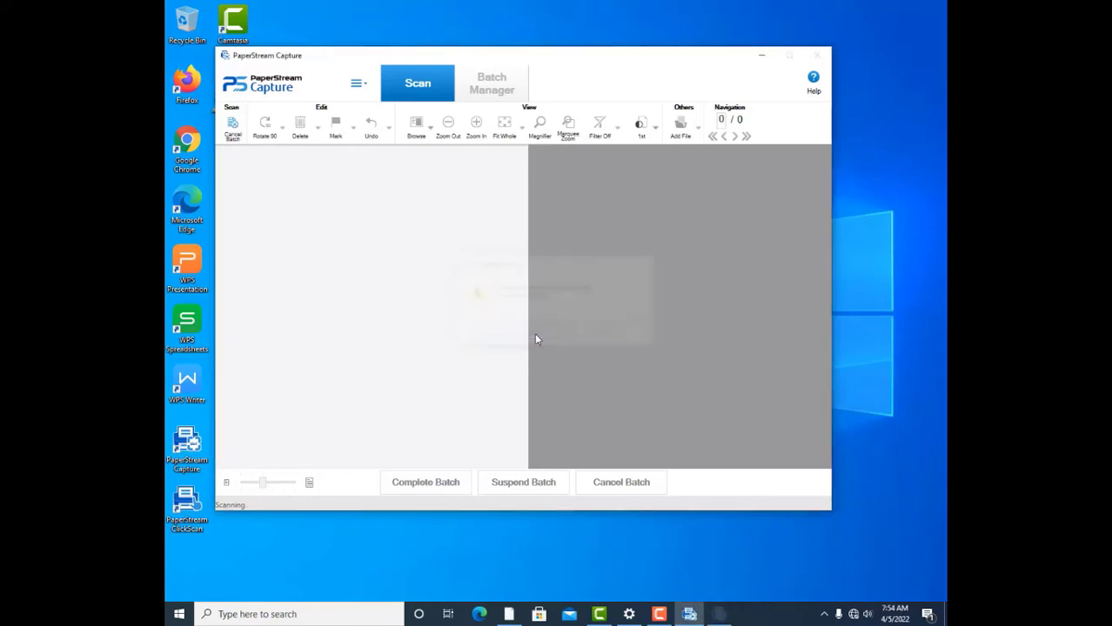